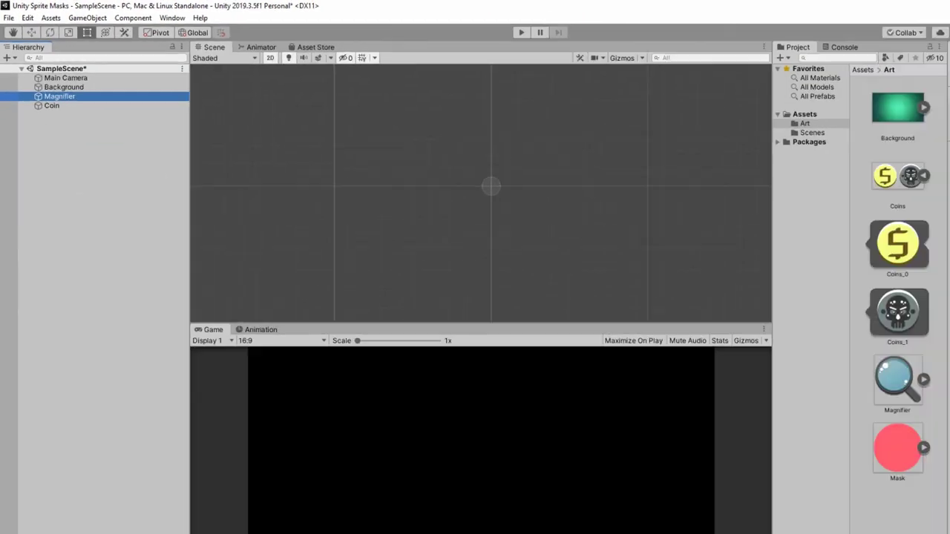
- Bring up Background's context menu to add a child object
{"action": "right_click", "coordinate": [113, 75]}
- Add an empty child under Background with a Sprite Renderer component
{"action": "left_click", "coordinate": [143, 166]}
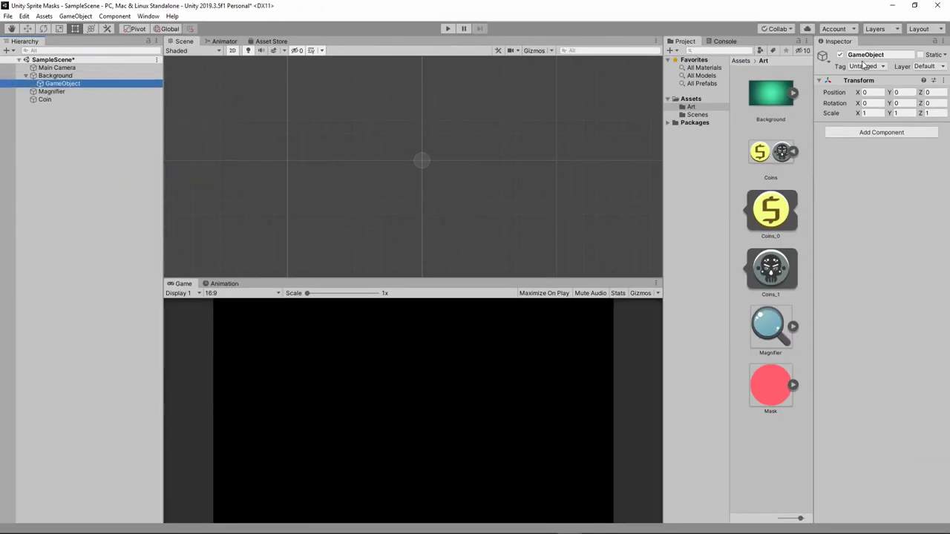
{"action": "left_click", "coordinate": [873, 134]}
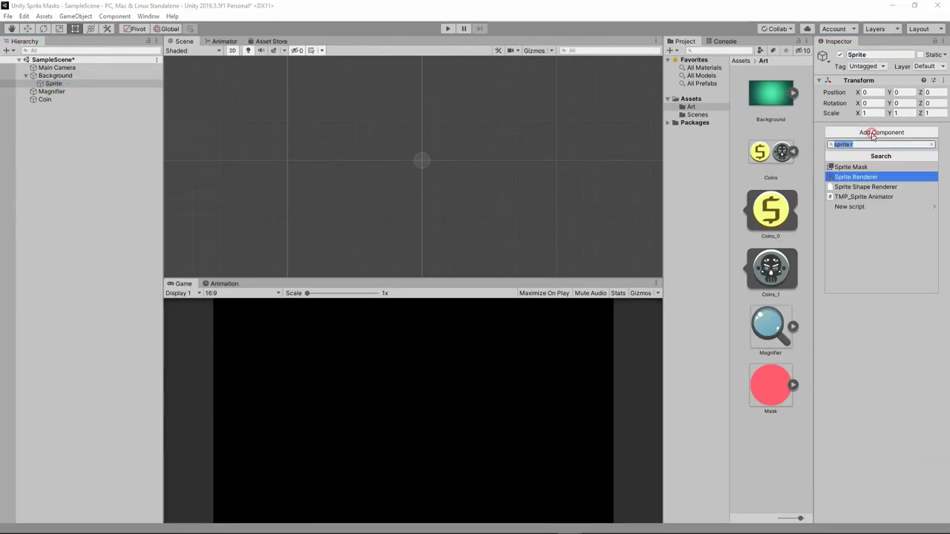
{"action": "left_click", "coordinate": [865, 178]}
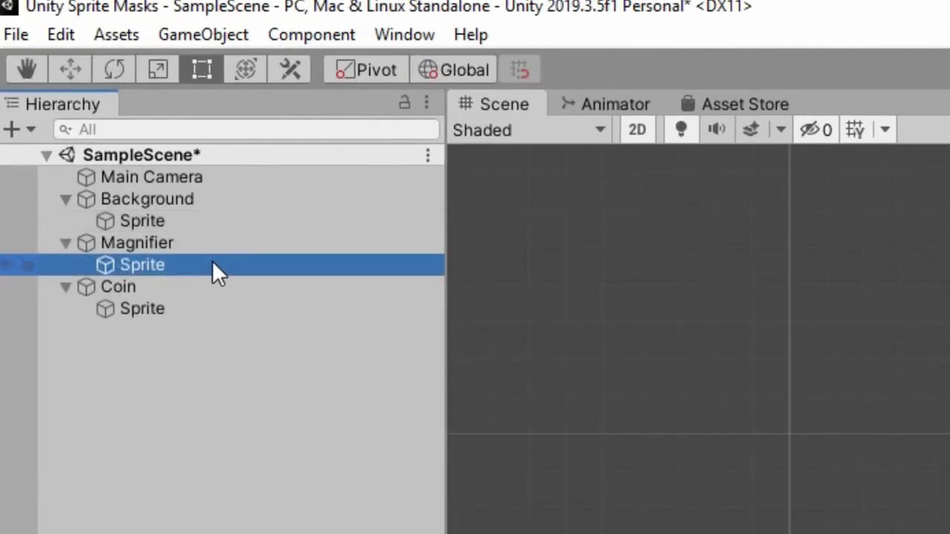
- Rename the Magnifier's child and put its sprite on the Cursor sorting layer
{"action": "key", "text": "F2"}
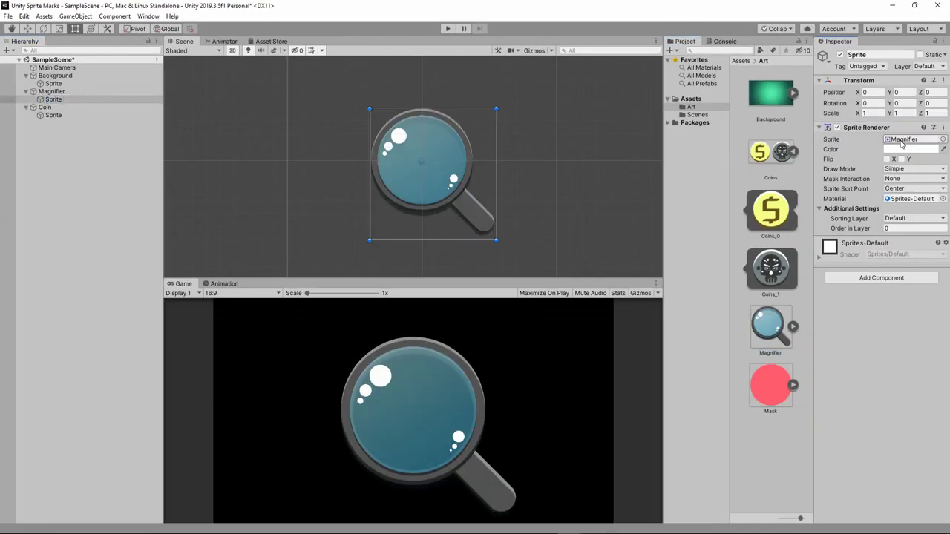
{"action": "left_click", "coordinate": [914, 218]}
{"action": "left_click", "coordinate": [898, 240]}
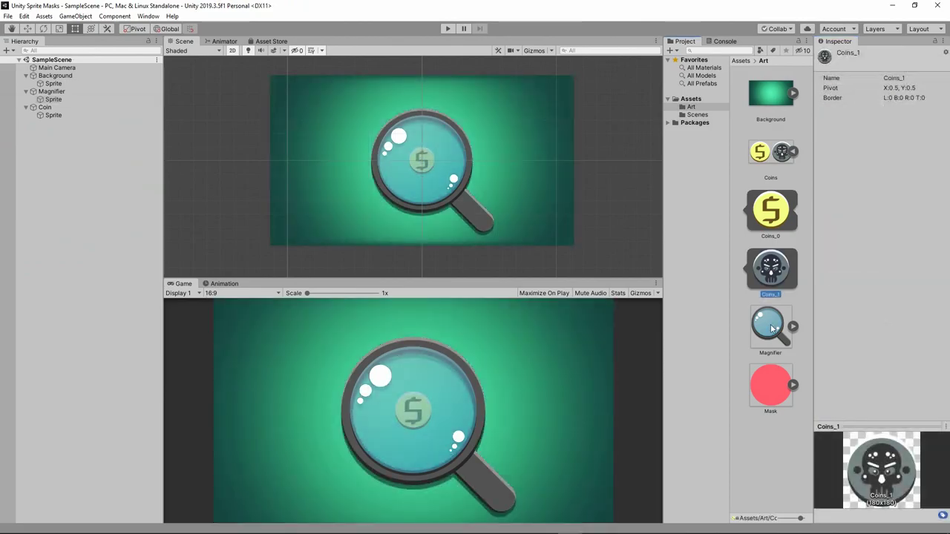
- Edit the Magnifier sprite in the Sprite Editor and position the red mask circle over the glass
{"action": "left_click", "coordinate": [772, 329]}
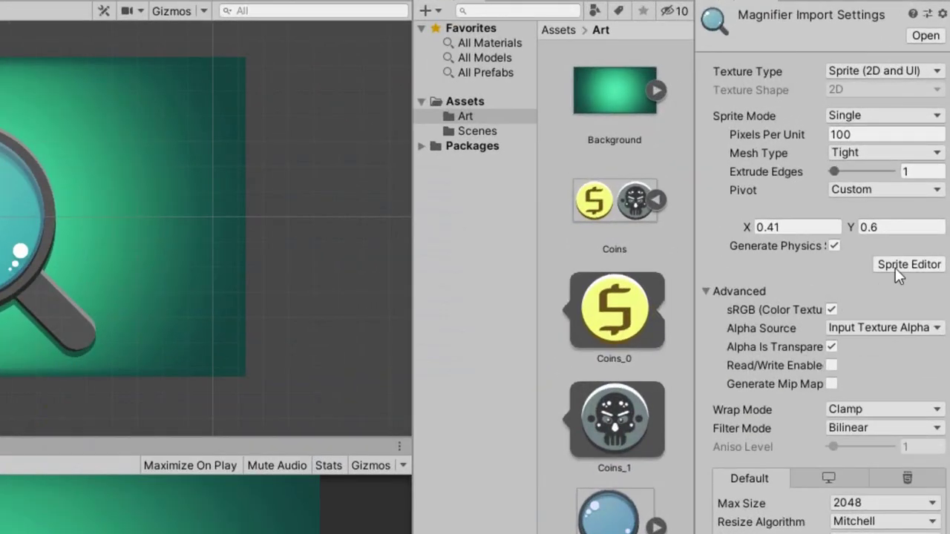
{"action": "left_click", "coordinate": [918, 186]}
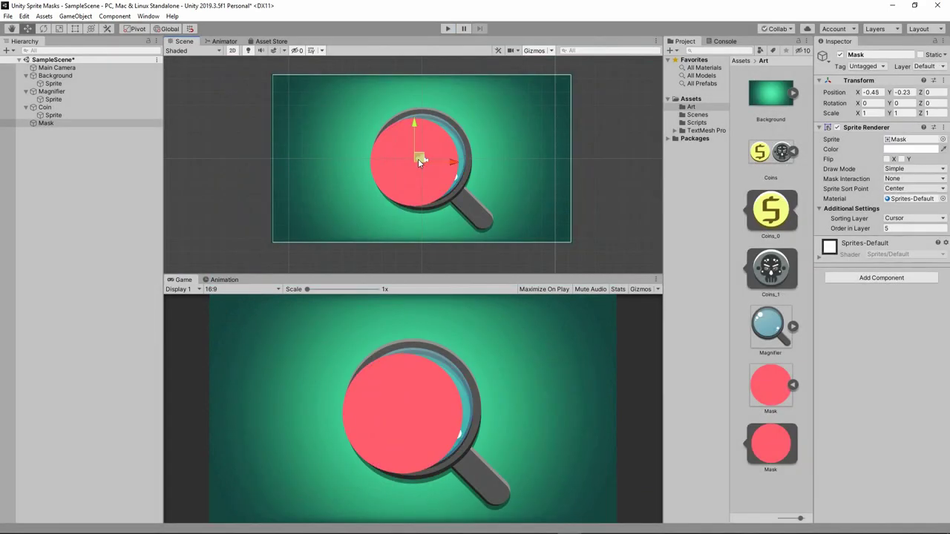
{"action": "left_click_drag", "start_coordinate": [417, 148], "coordinate": [433, 161]}
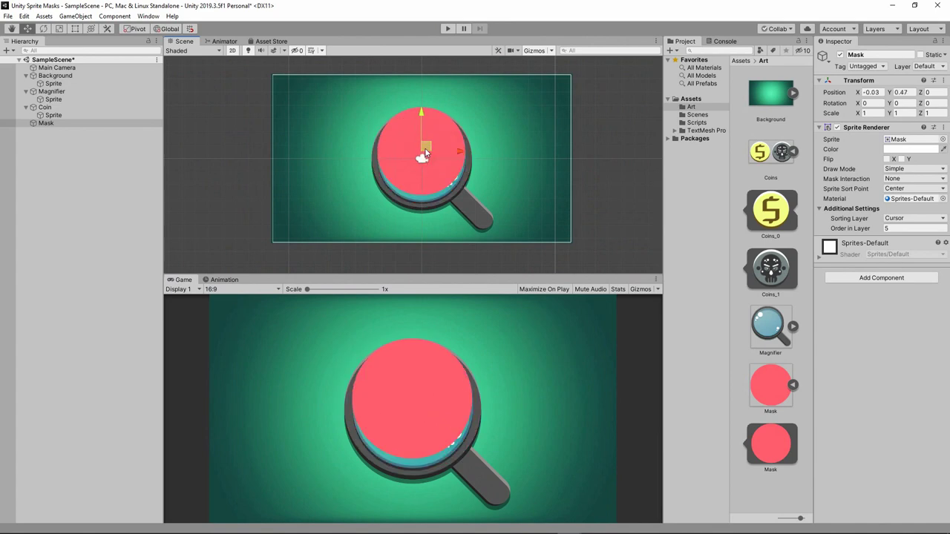
- Create an empty Mask child of Magnifier with a Sprite Mask using the Mask sprite
{"action": "right_click", "coordinate": [76, 91]}
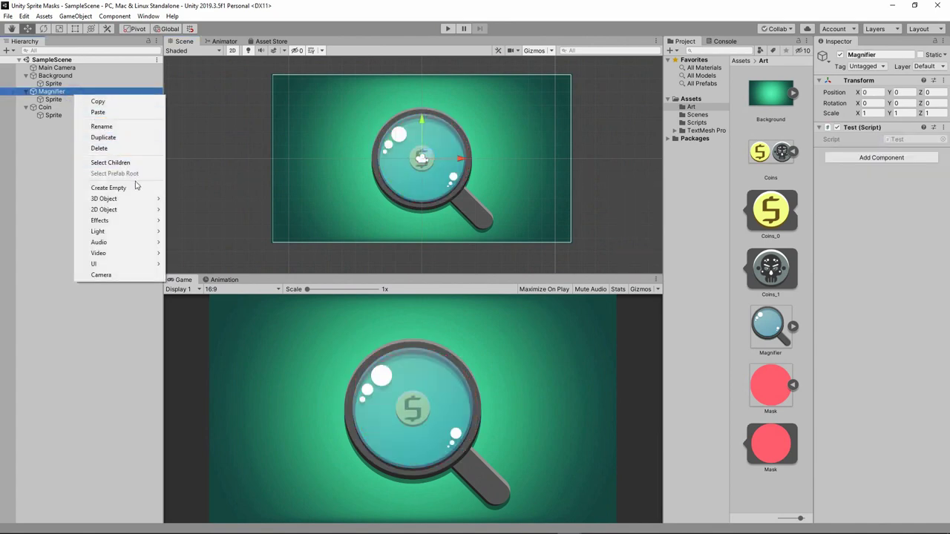
{"action": "left_click", "coordinate": [130, 187]}
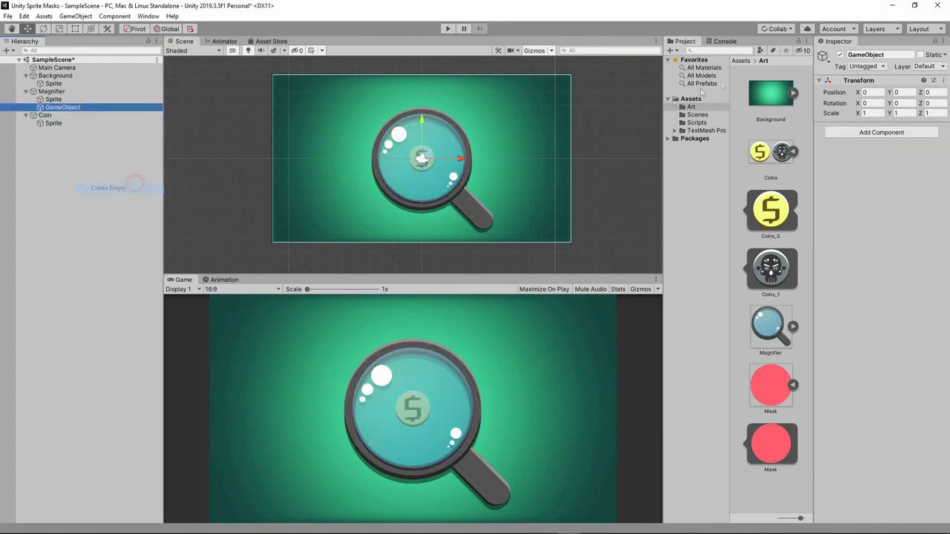
{"action": "left_click", "coordinate": [865, 132]}
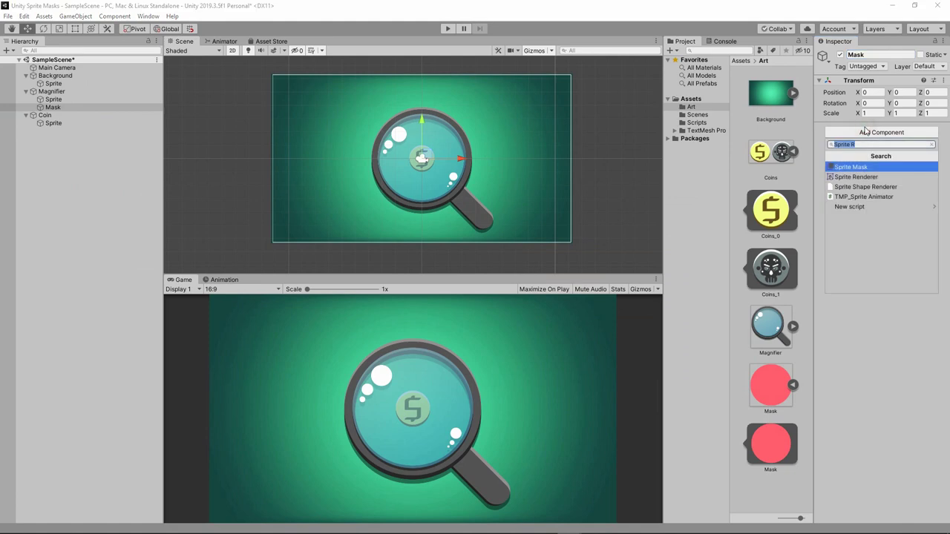
{"action": "left_click", "coordinate": [865, 168]}
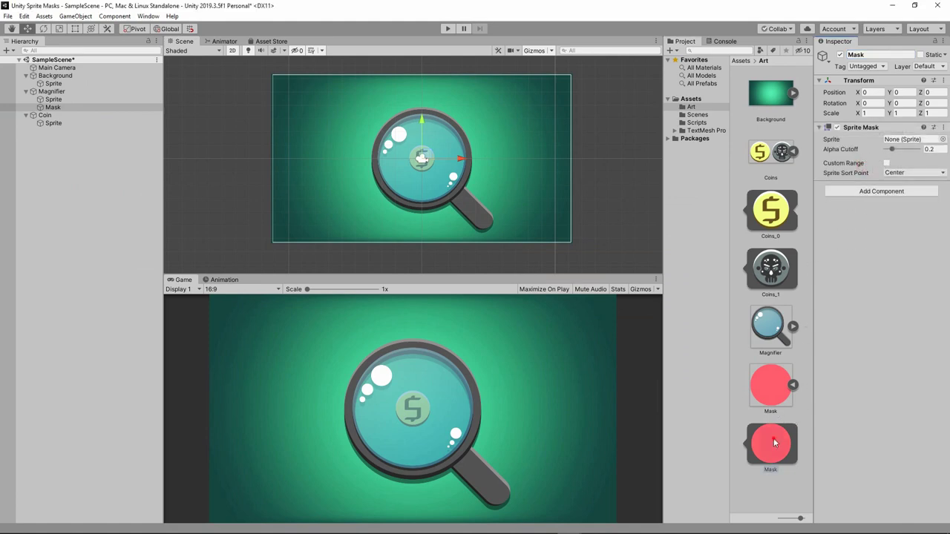
{"action": "left_click_drag", "start_coordinate": [904, 143], "coordinate": [904, 143]}
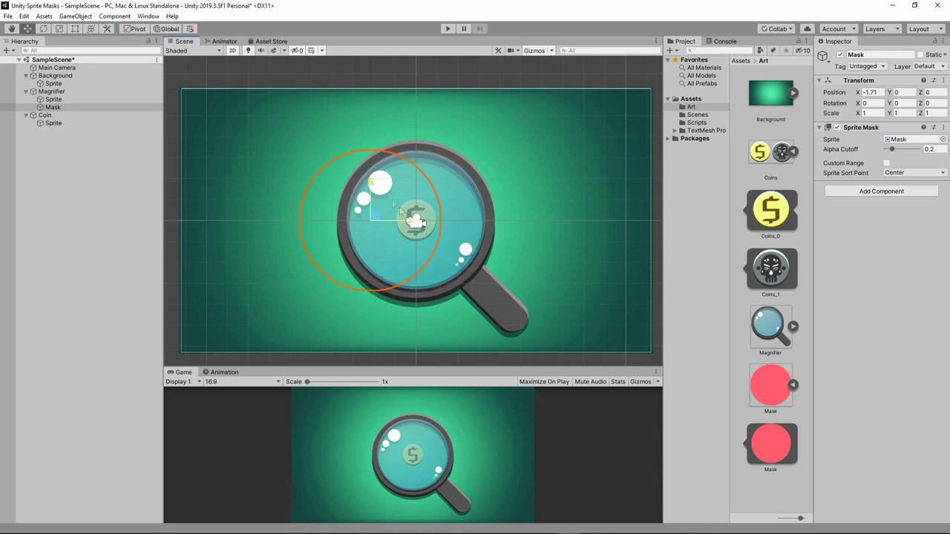
- Move the Magnifier sideways in the scene to check how the mask clips coins
{"action": "left_click", "coordinate": [47, 91]}
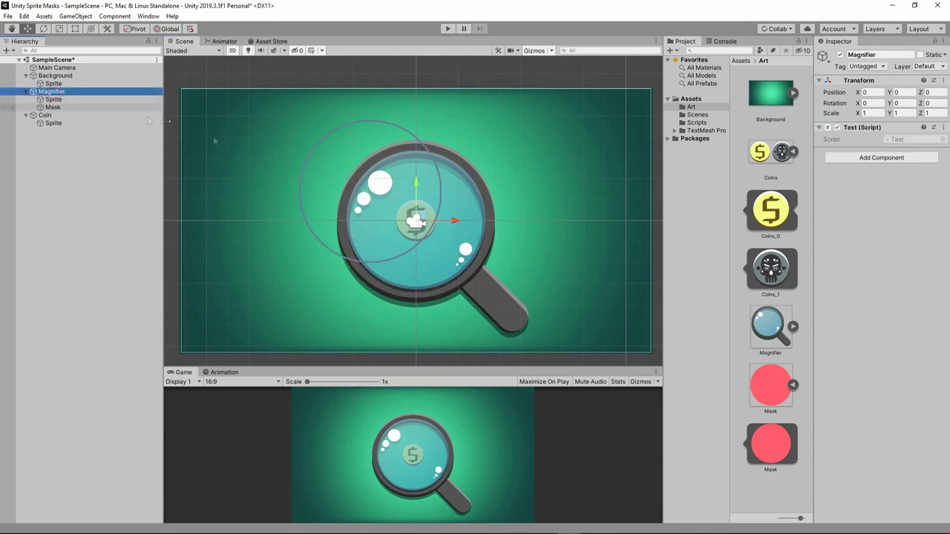
{"action": "left_click_drag", "start_coordinate": [460, 222], "coordinate": [429, 231]}
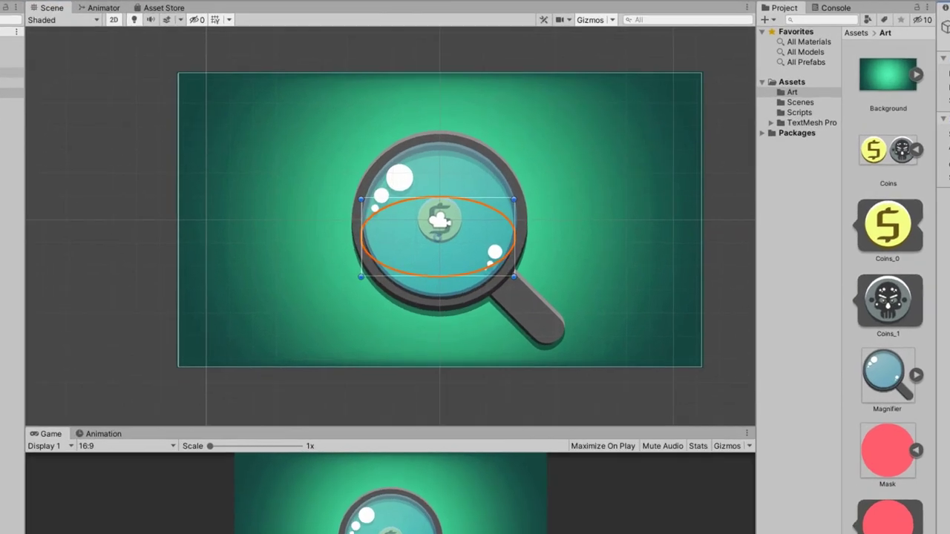
{"action": "left_click", "coordinate": [481, 193]}
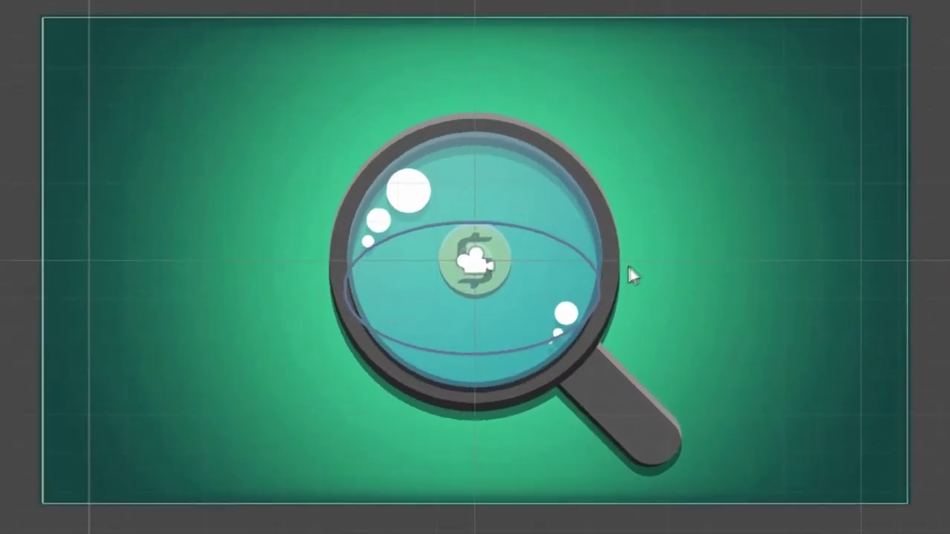
{"action": "left_click_drag", "start_coordinate": [562, 265], "coordinate": [447, 265]}
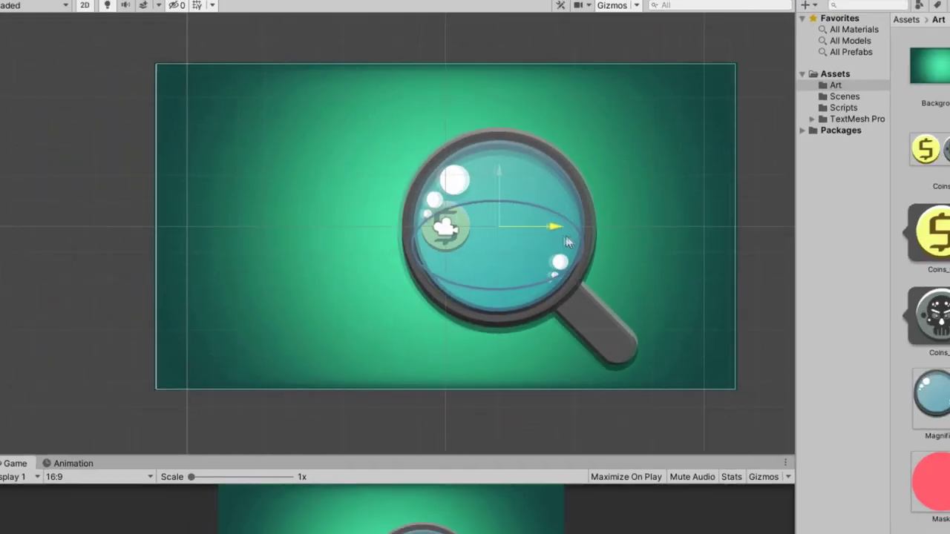
- Create a C# script named CursorFollower in the Scripts folder
{"action": "right_click", "coordinate": [780, 109]}
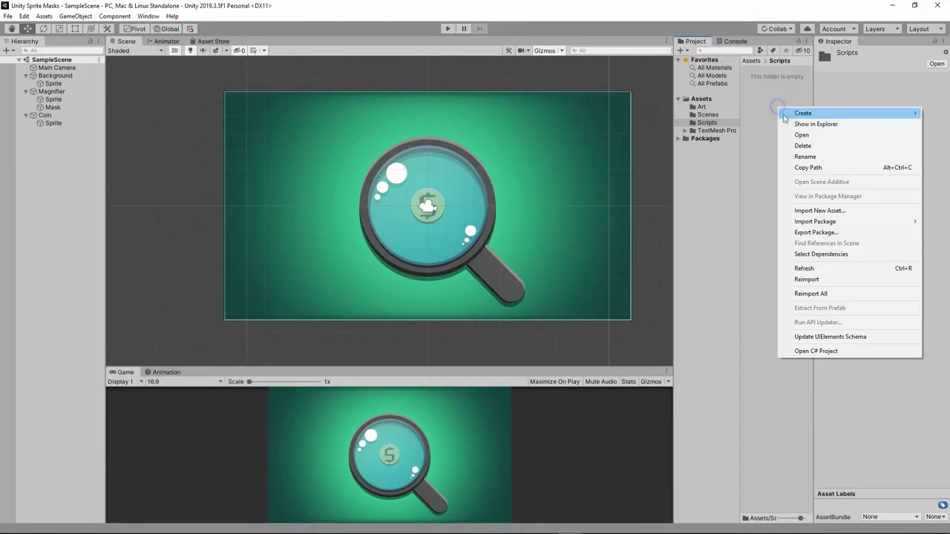
{"action": "left_click", "coordinate": [795, 114]}
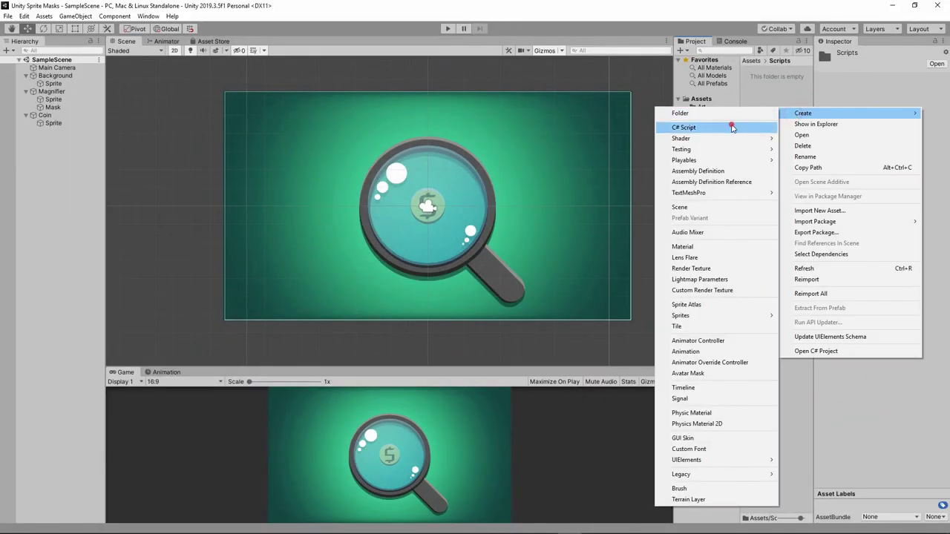
{"action": "left_click", "coordinate": [731, 127]}
{"action": "type", "text": "CursorFo"}
{"action": "type", "text": "llower"}
{"action": "key", "text": "Return"}
- Attach CursorFollower to the Magnifier, open it in Visual Studio, and delete the unused using lines
{"action": "left_click", "coordinate": [51, 92]}
{"action": "left_click_drag", "start_coordinate": [769, 93], "coordinate": [855, 184]}
{"action": "double_click", "coordinate": [558, 145]}
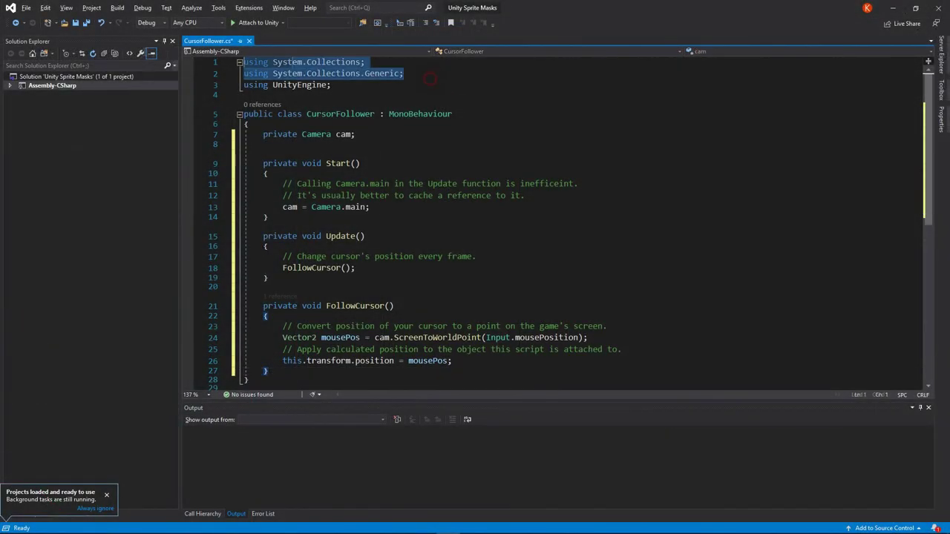
{"action": "key", "text": "Delete"}
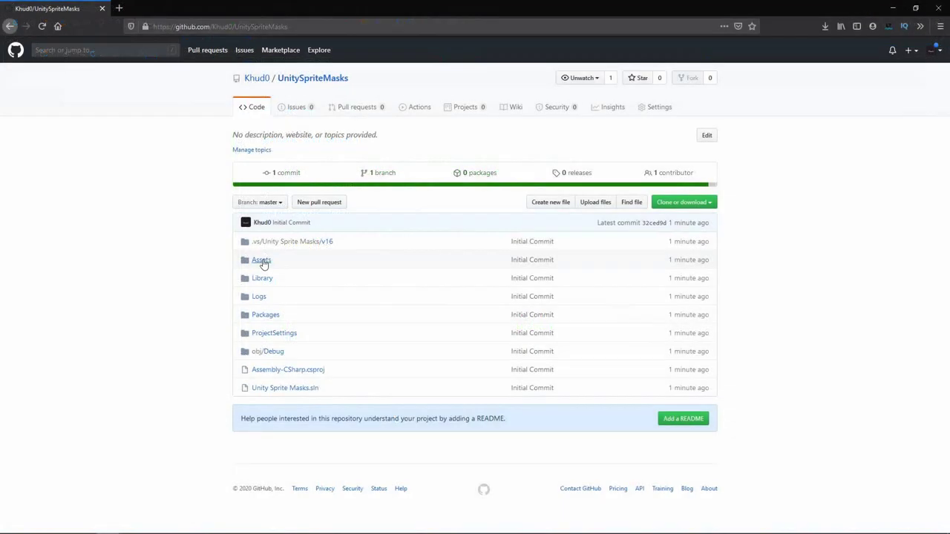
- Browse the repository's Assets/Scripts folder to view CursorFollower.cs
{"action": "left_click", "coordinate": [256, 259]}
{"action": "left_click", "coordinate": [265, 230]}
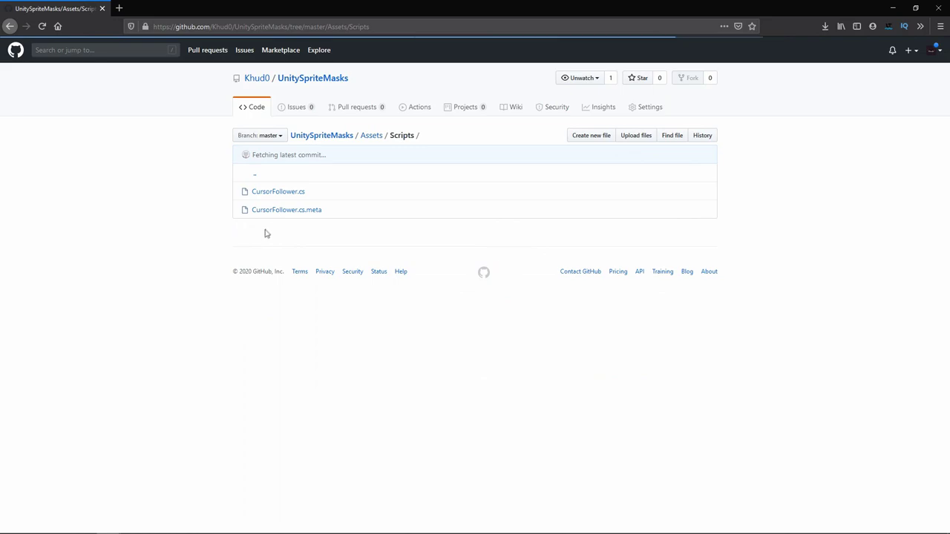
{"action": "left_click", "coordinate": [278, 191]}
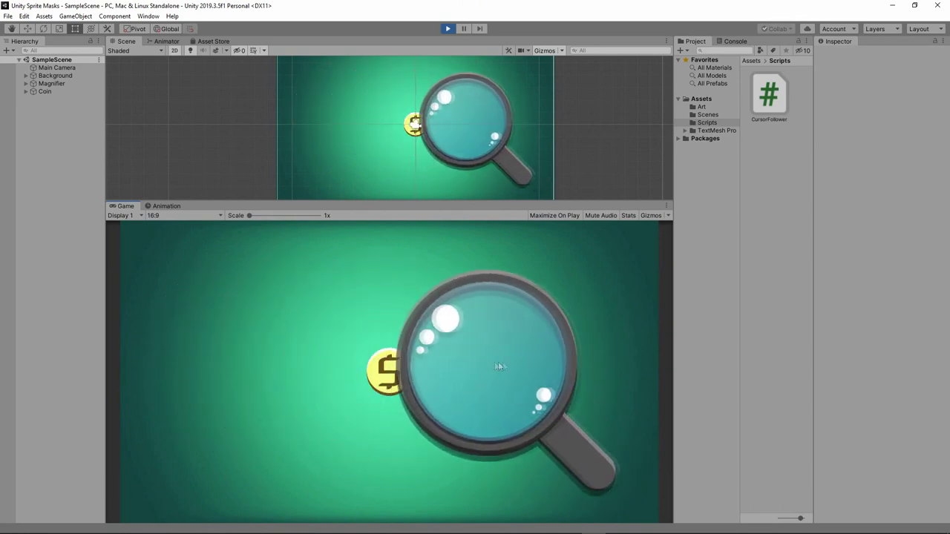
- Stop play mode, create a Prefabs folder in Assets, and make the Magnifier a prefab there
{"action": "key", "text": "ctrl+p"}
{"action": "left_click", "coordinate": [701, 99]}
{"action": "right_click", "coordinate": [701, 98]}
{"action": "mouse_move", "coordinate": [725, 105]}
{"action": "left_click", "coordinate": [642, 112]}
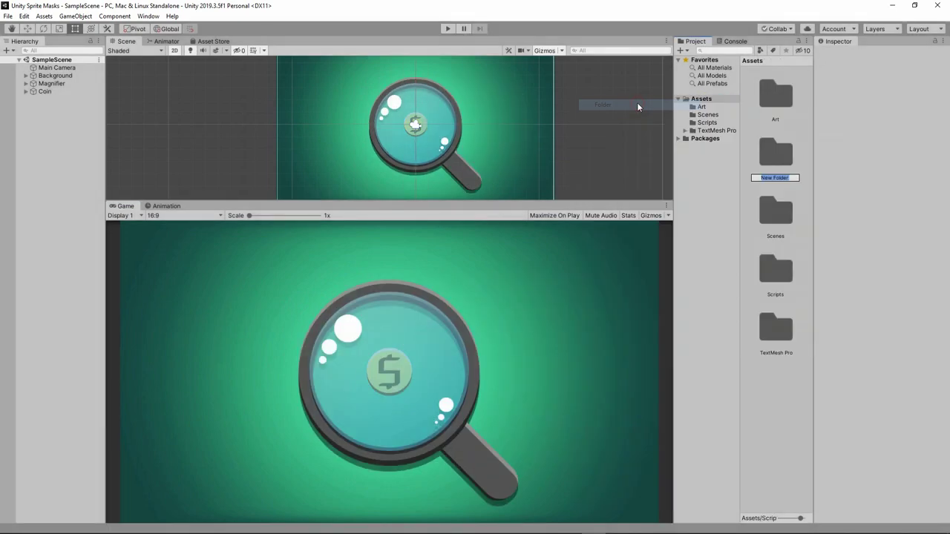
{"action": "type", "text": "Prefabs"}
{"action": "key", "text": "Return"}
{"action": "double_click", "coordinate": [788, 156]}
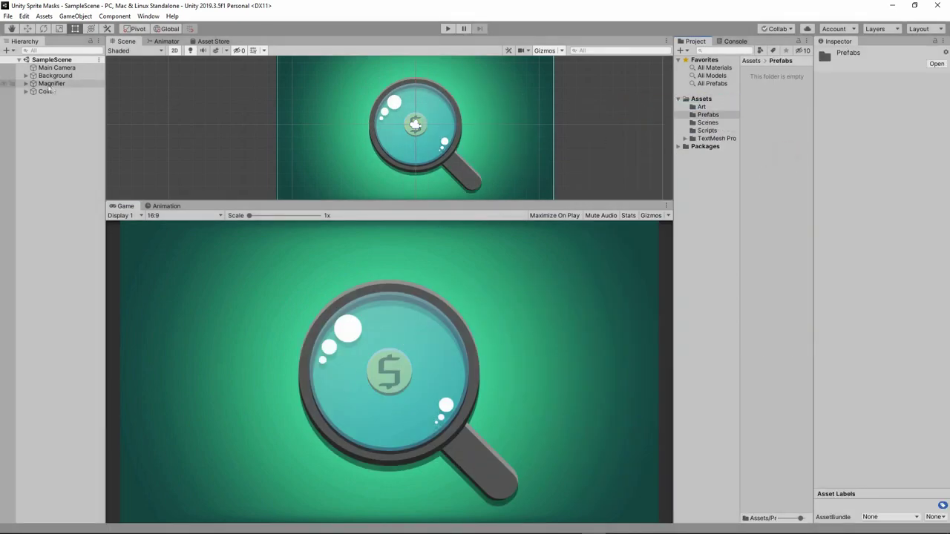
{"action": "left_click_drag", "start_coordinate": [753, 141], "coordinate": [777, 161]}
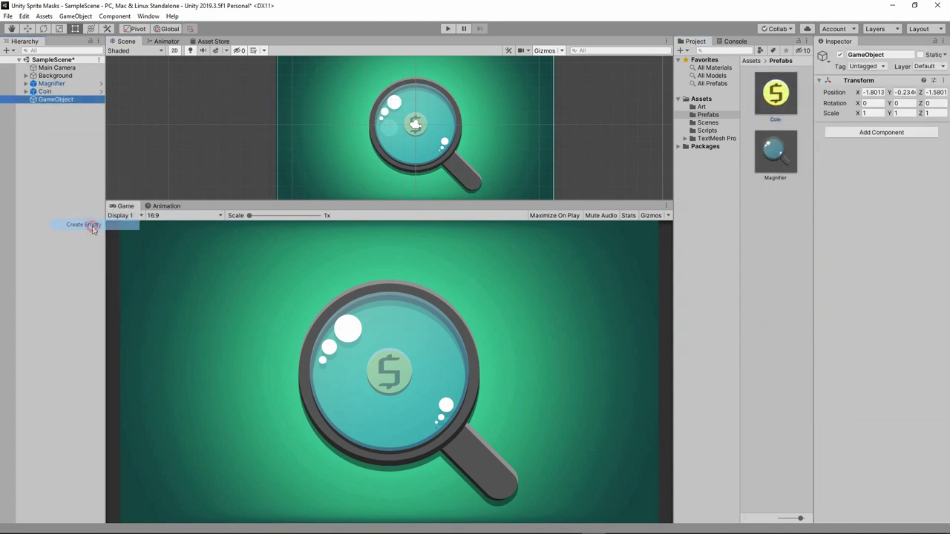
- Set a coin's X scale to 0.5, try a red tint, then reset the colour to white
{"action": "left_click", "coordinate": [868, 121]}
{"action": "type", "text": "0.5"}
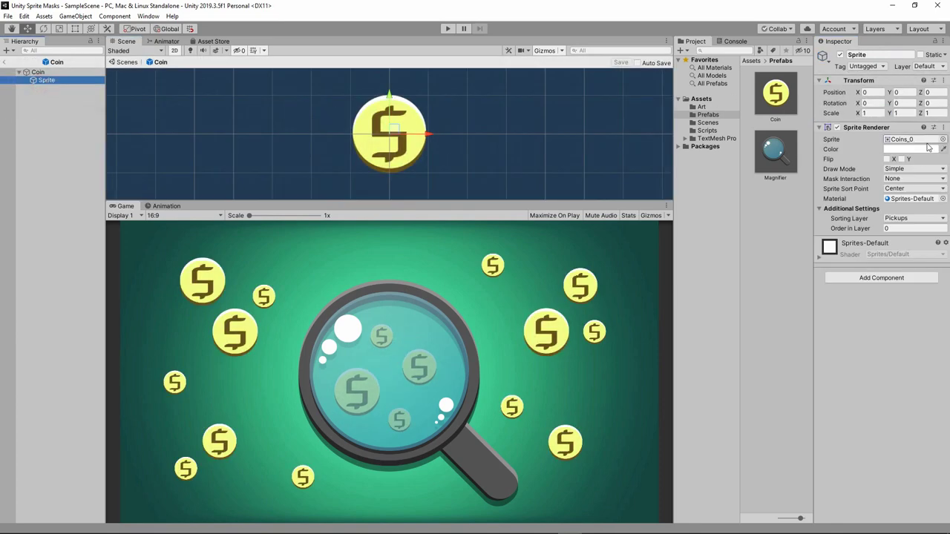
{"action": "left_click", "coordinate": [926, 148]}
{"action": "left_click", "coordinate": [69, 79]}
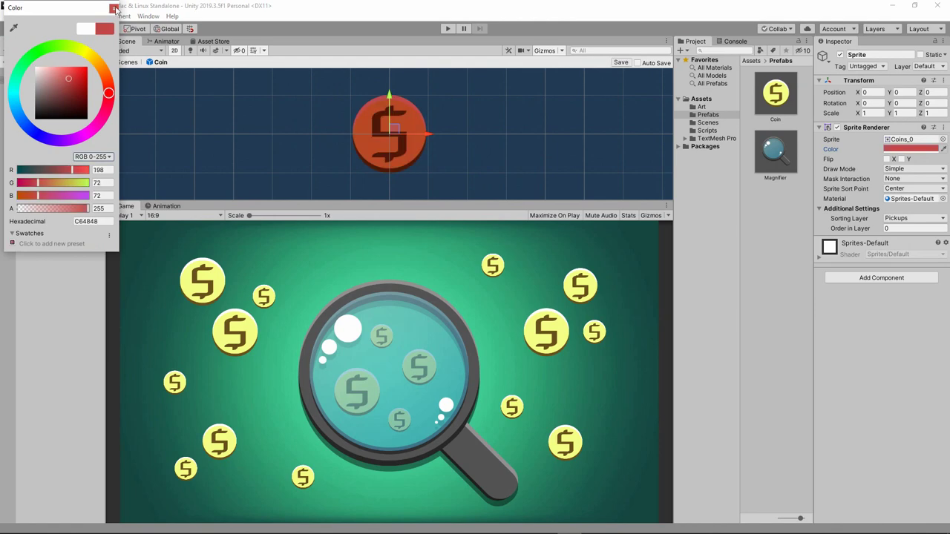
{"action": "left_click", "coordinate": [114, 8]}
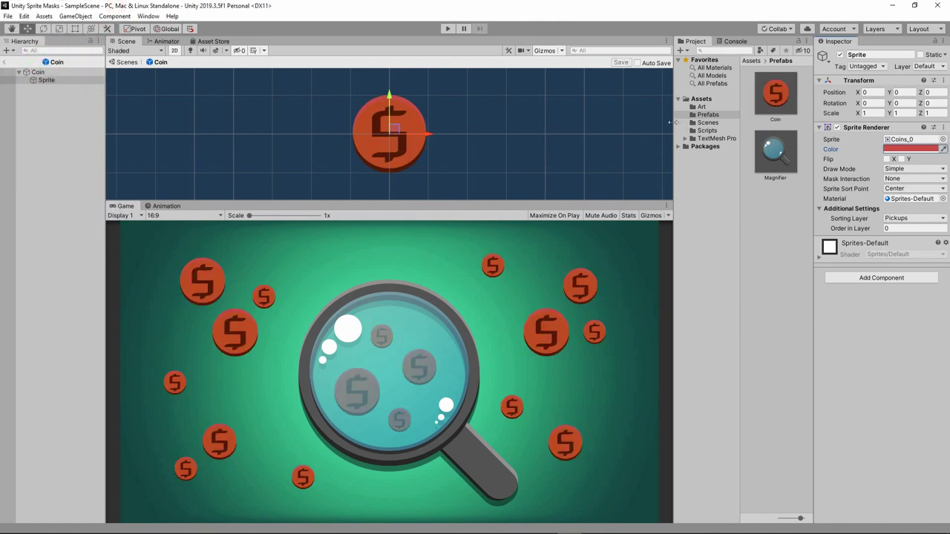
{"action": "left_click", "coordinate": [911, 149]}
{"action": "left_click_drag", "start_coordinate": [65, 88], "coordinate": [8, 25]}
{"action": "left_click", "coordinate": [113, 9]}
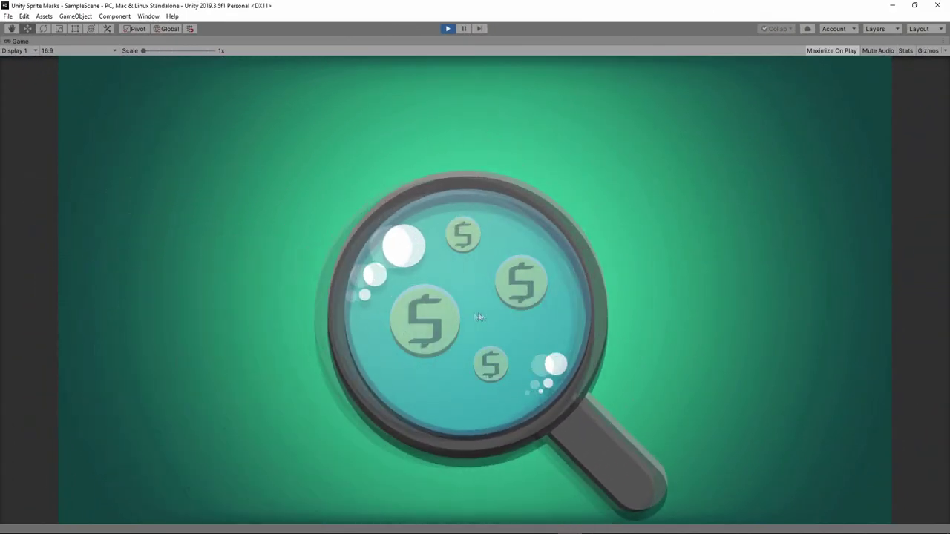
- Set the Coin prefab's Mask Interaction to Visible Inside Mask, save, and test in Play mode
{"action": "left_click", "coordinate": [65, 115]}
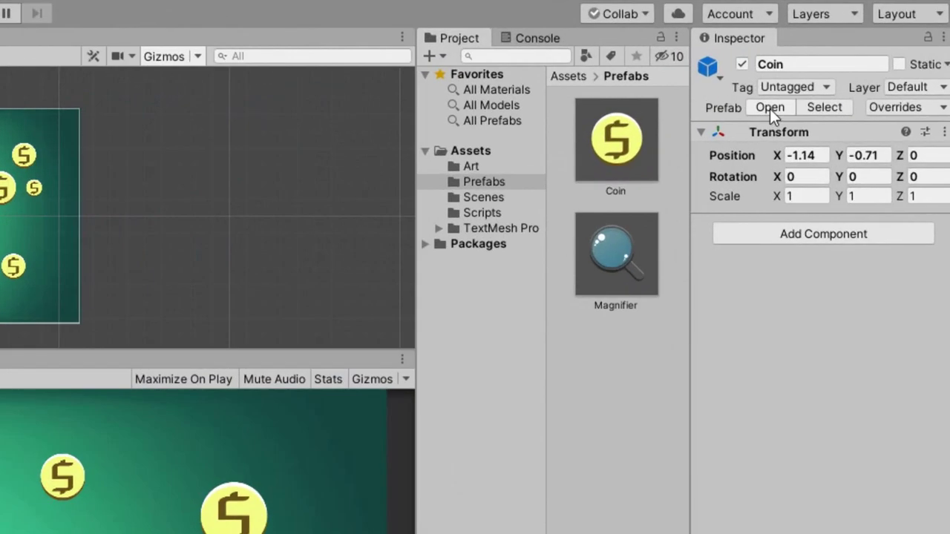
{"action": "left_click", "coordinate": [854, 77]}
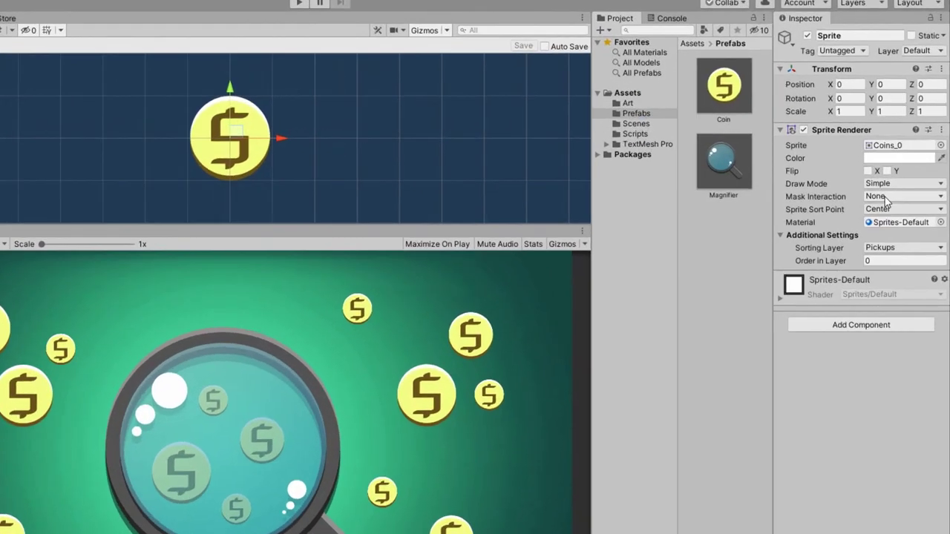
{"action": "left_click", "coordinate": [898, 180]}
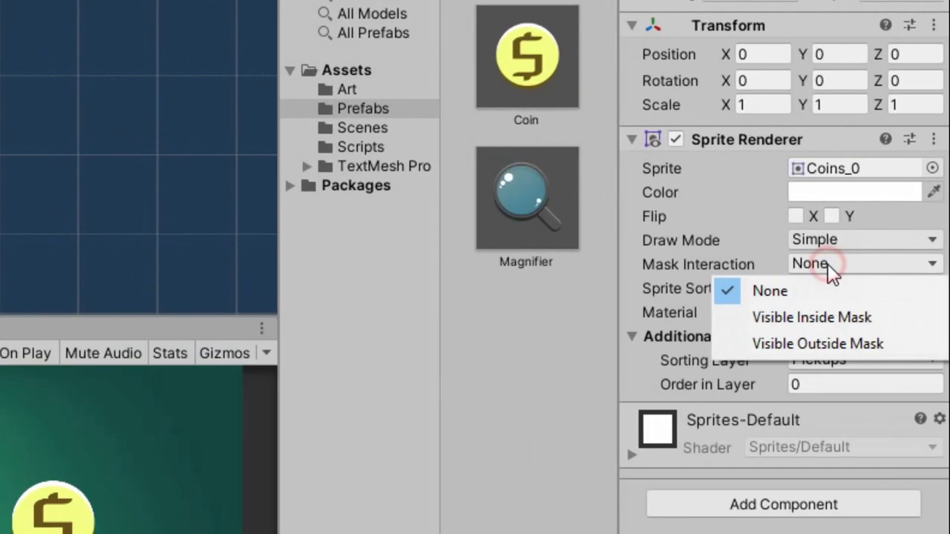
{"action": "left_click", "coordinate": [824, 316]}
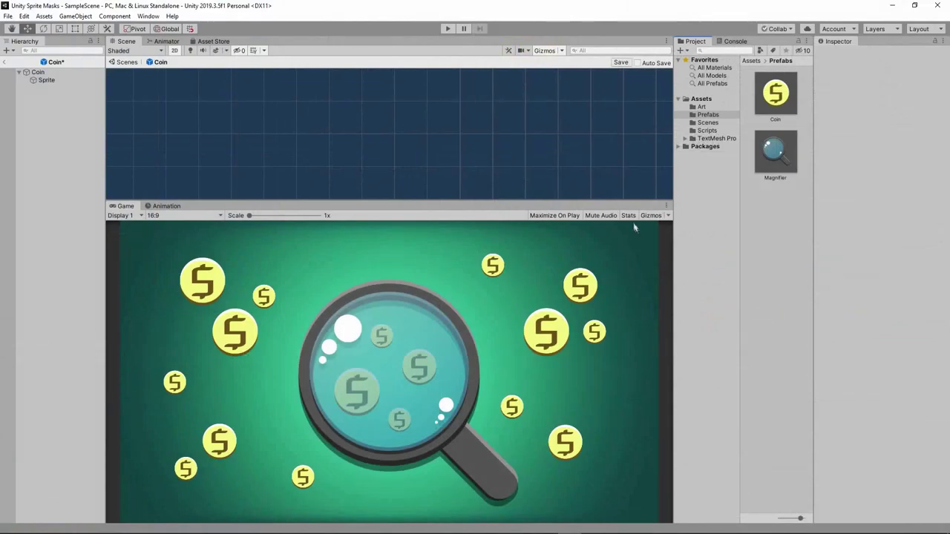
{"action": "left_click", "coordinate": [621, 63]}
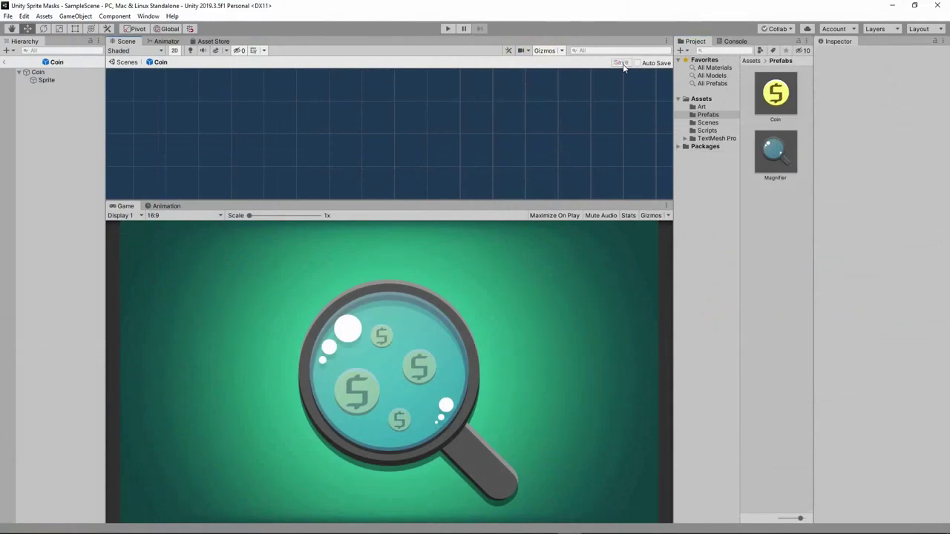
{"action": "left_click", "coordinate": [125, 63]}
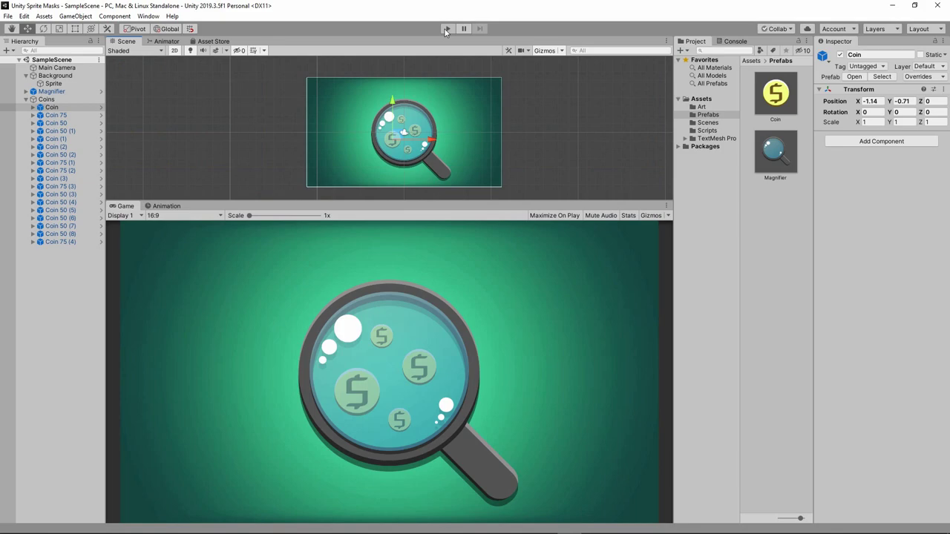
{"action": "left_click", "coordinate": [446, 28]}
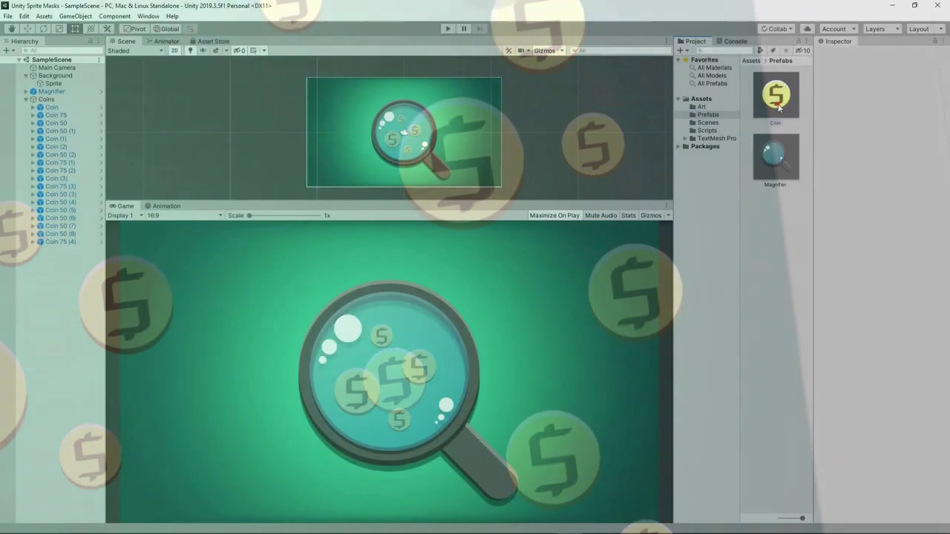
- Reset the Coin prefab Sprite's Mask Interaction to None, save, and return to the scene
{"action": "double_click", "coordinate": [777, 104]}
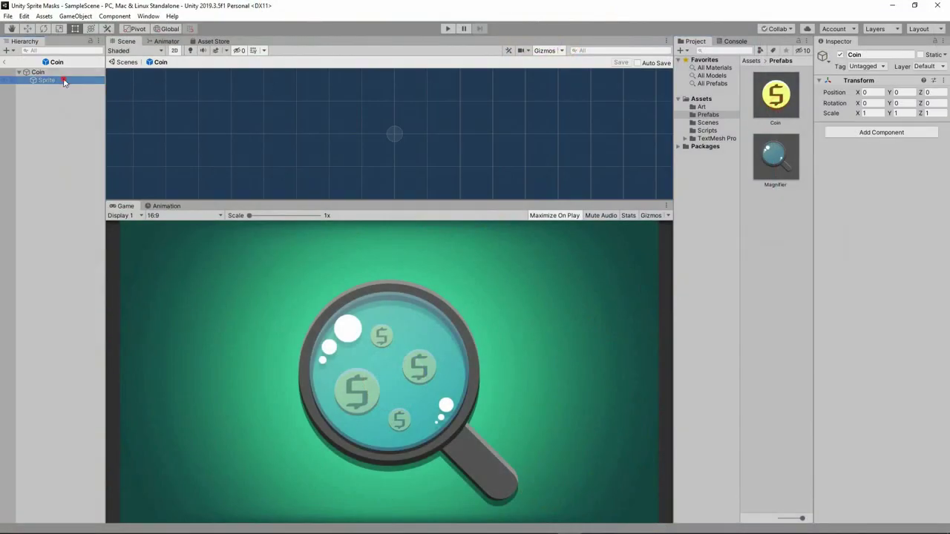
{"action": "left_click", "coordinate": [64, 81]}
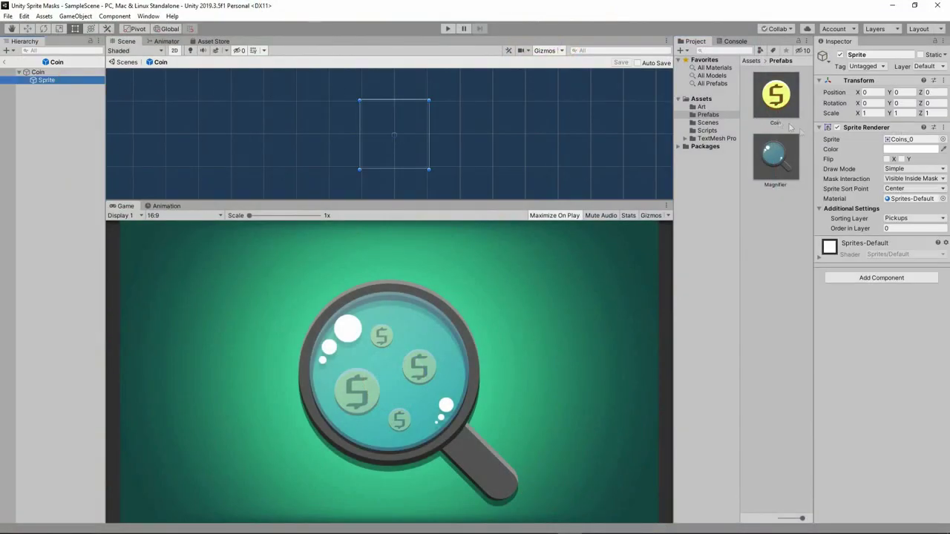
{"action": "left_click", "coordinate": [902, 190]}
{"action": "key", "text": "ctrl+s"}
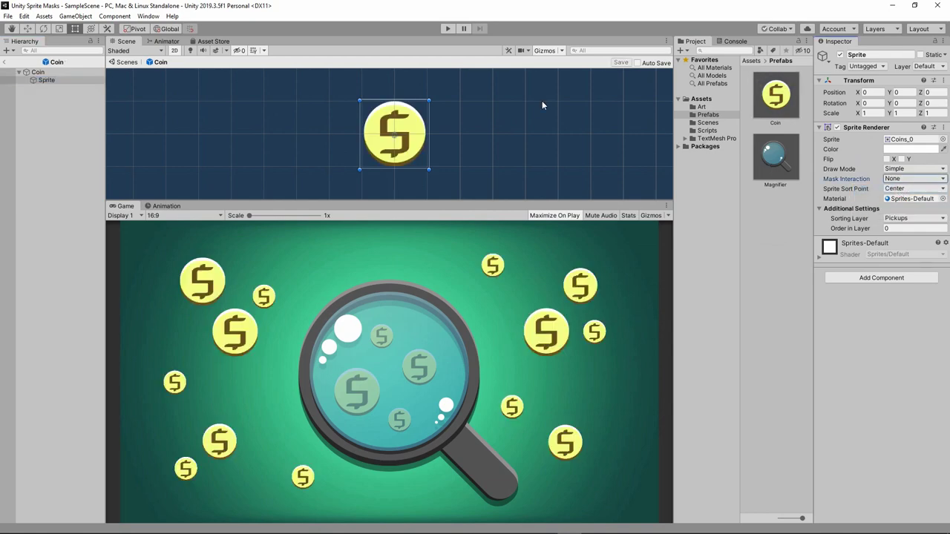
{"action": "left_click", "coordinate": [127, 64]}
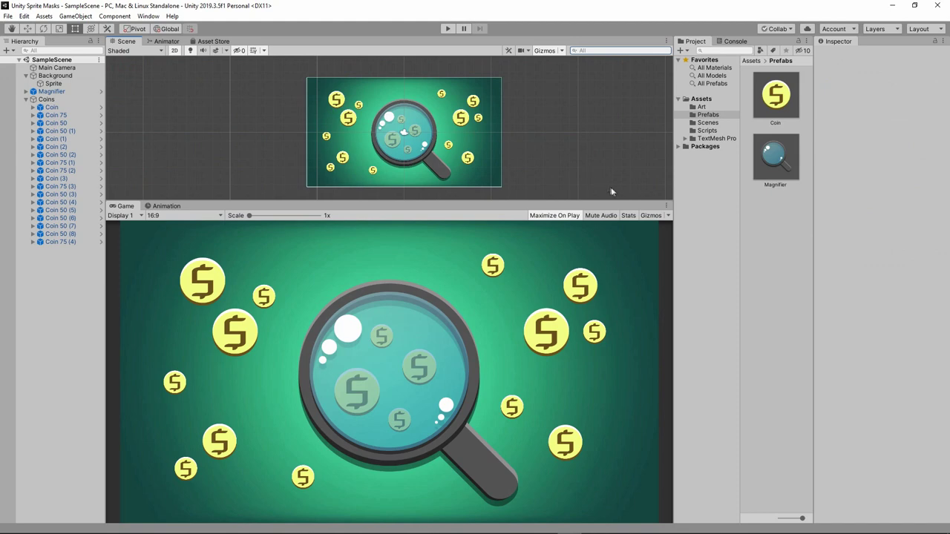
- Place a new Coin instance in the Hierarchy and unpack the prefab completely
{"action": "left_click_drag", "start_coordinate": [67, 288], "coordinate": [68, 261]}
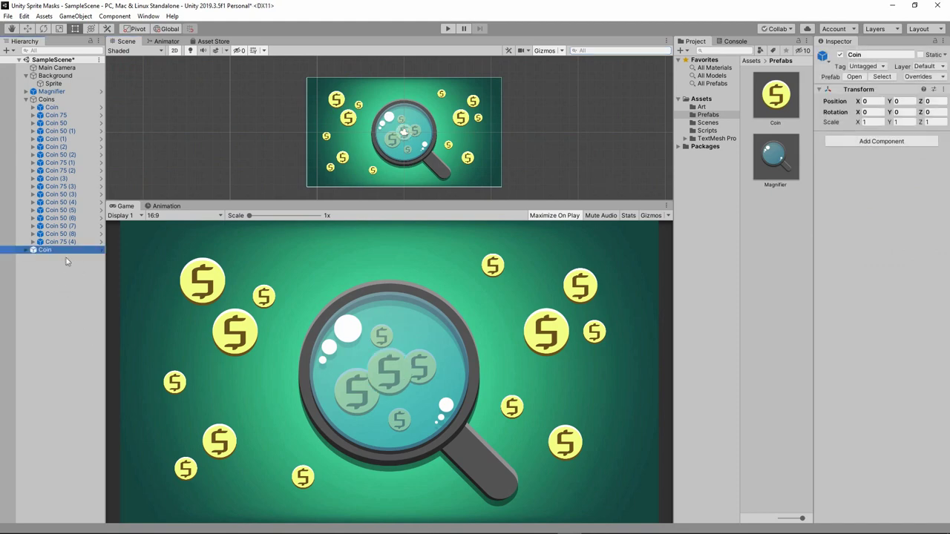
{"action": "right_click", "coordinate": [62, 256]}
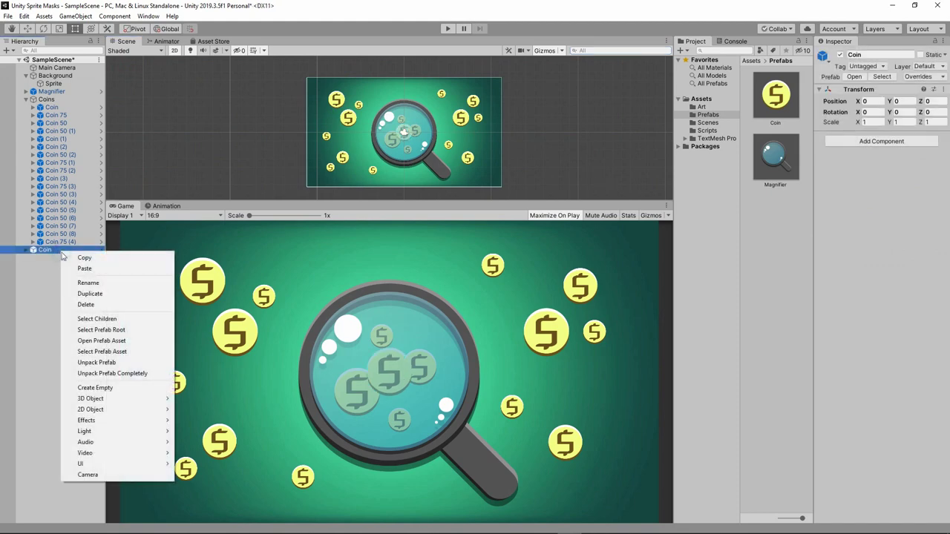
{"action": "left_click", "coordinate": [117, 377]}
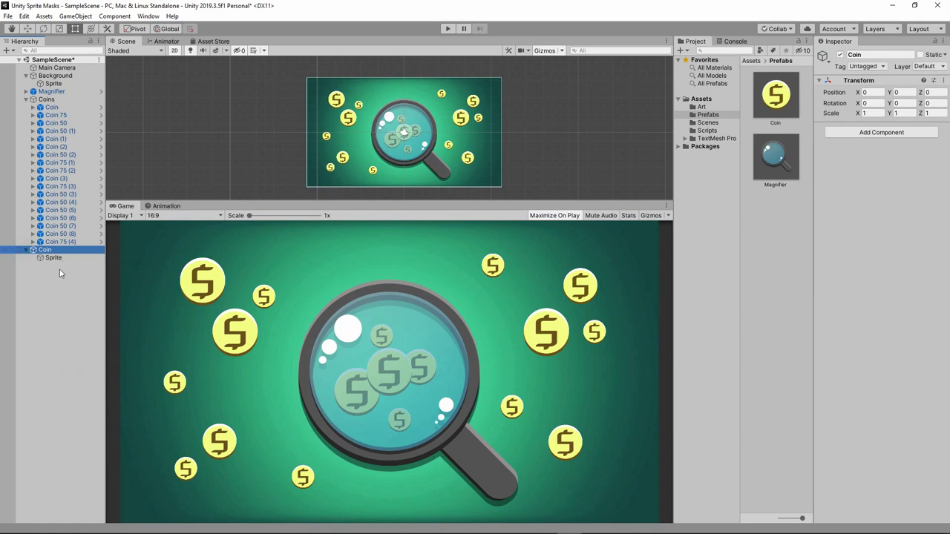
- Add an empty child under the Coin with a Sprite Renderer using an Art folder sprite
{"action": "right_click", "coordinate": [46, 249]}
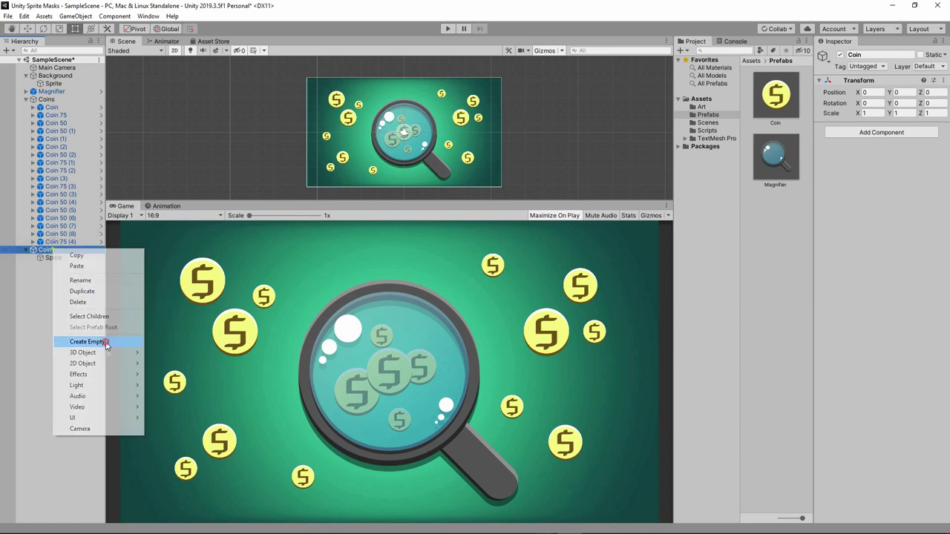
{"action": "left_click", "coordinate": [83, 339]}
{"action": "left_click", "coordinate": [873, 132]}
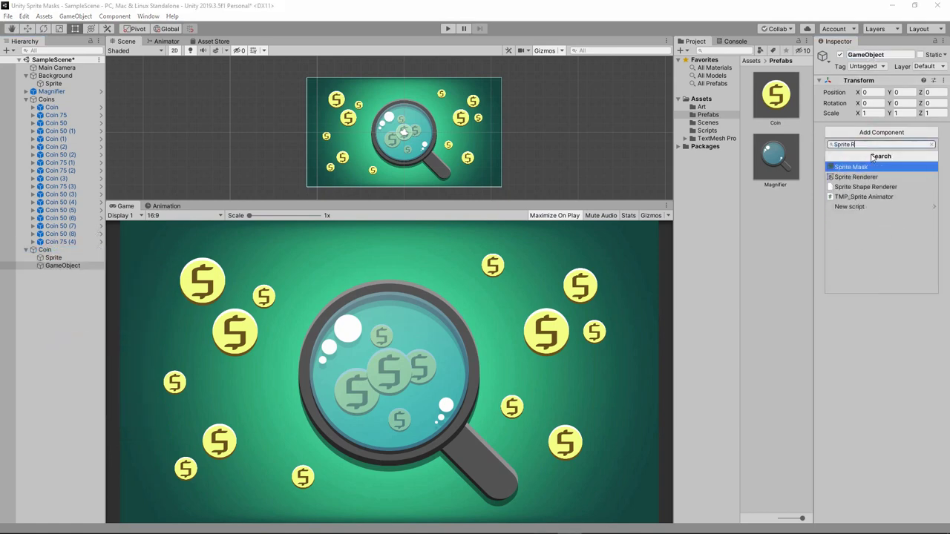
{"action": "left_click", "coordinate": [856, 177]}
{"action": "left_click", "coordinate": [701, 107]}
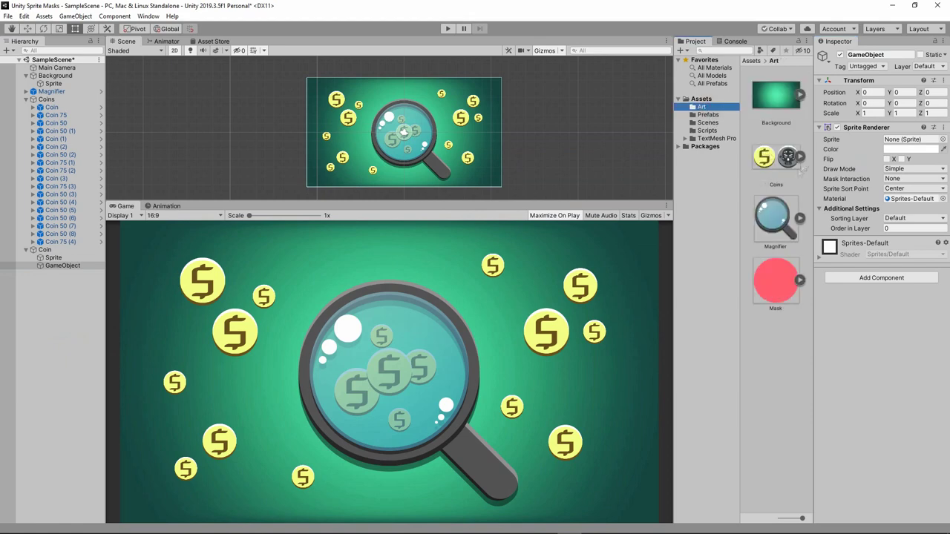
- Put the skull sprite on the Pickups layer, Order in Layer 1, Visible Inside Mask
{"action": "left_click", "coordinate": [914, 218]}
{"action": "left_click", "coordinate": [861, 241]}
{"action": "left_click", "coordinate": [901, 228]}
{"action": "type", "text": "1"}
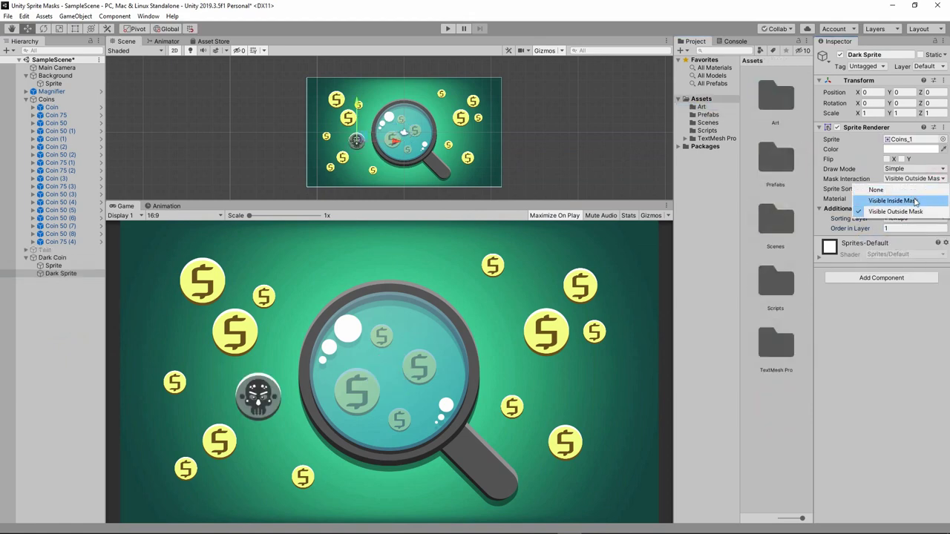
{"action": "left_click", "coordinate": [916, 201]}
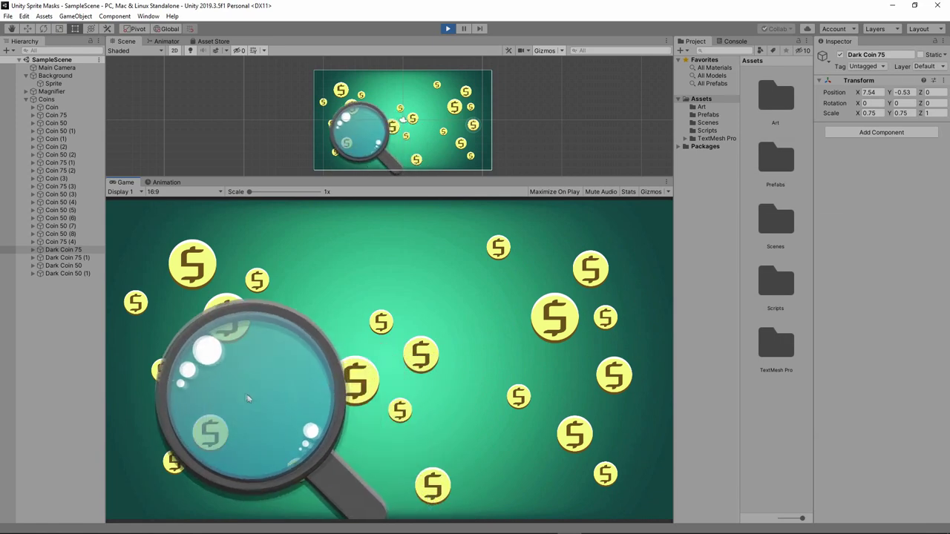
{"action": "left_click", "coordinate": [768, 307]}
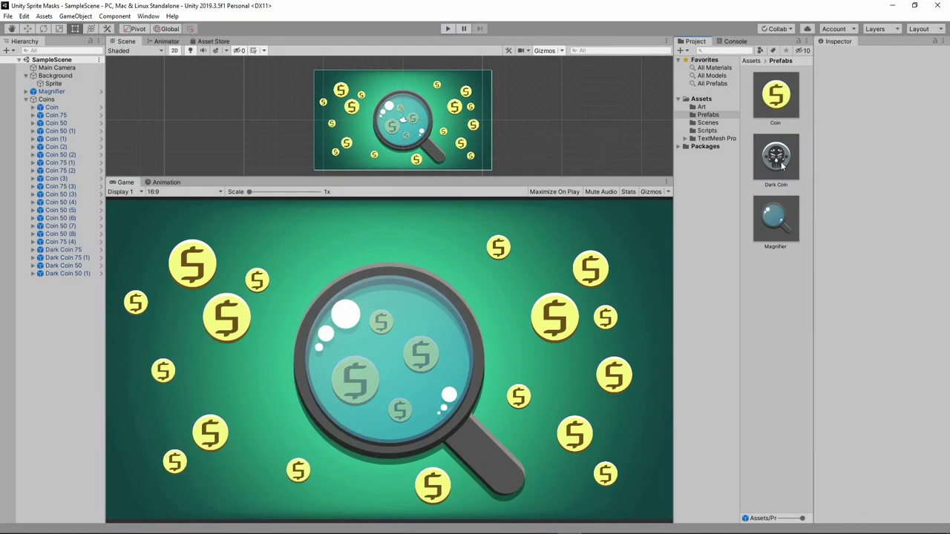
- Set the Dark Coin prefab's Dark Sprite to Visible Outside Mask and test in Play mode
{"action": "double_click", "coordinate": [776, 157]}
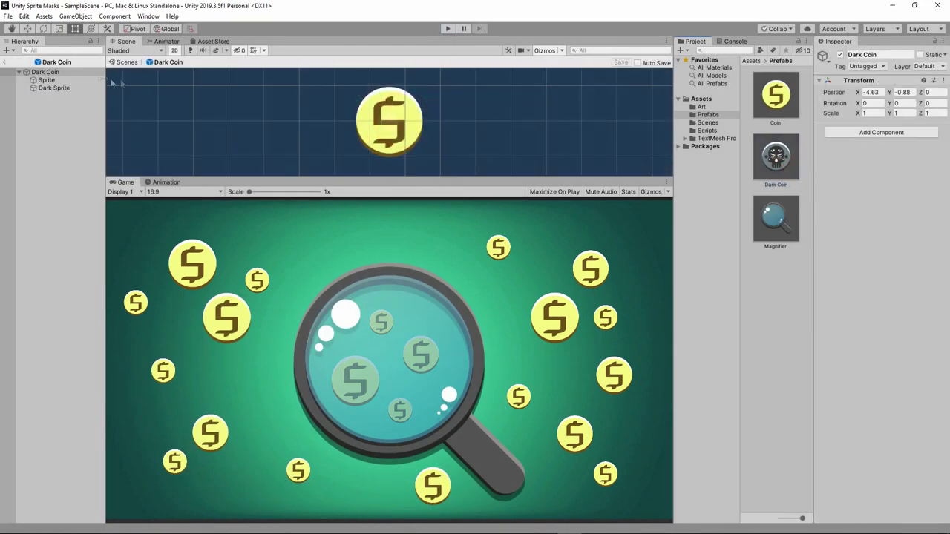
{"action": "left_click", "coordinate": [65, 87]}
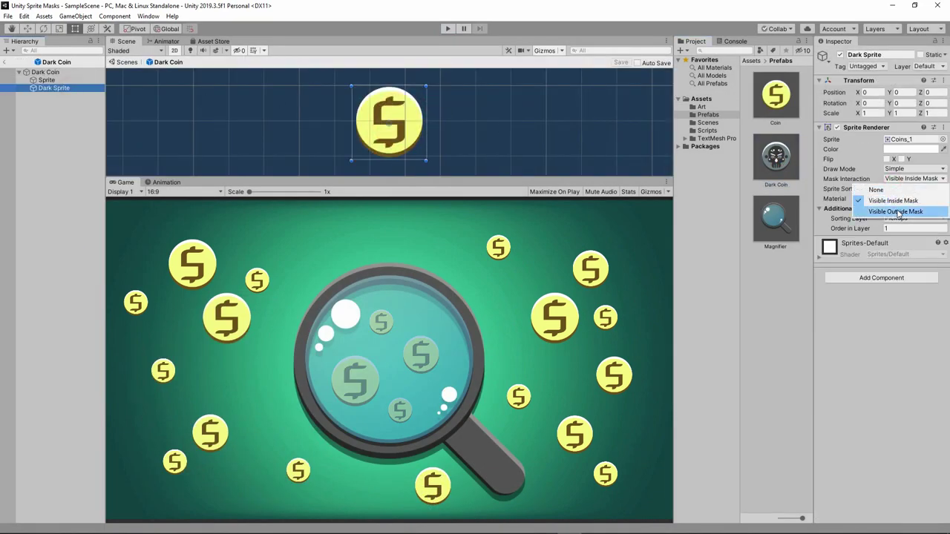
{"action": "left_click", "coordinate": [898, 212]}
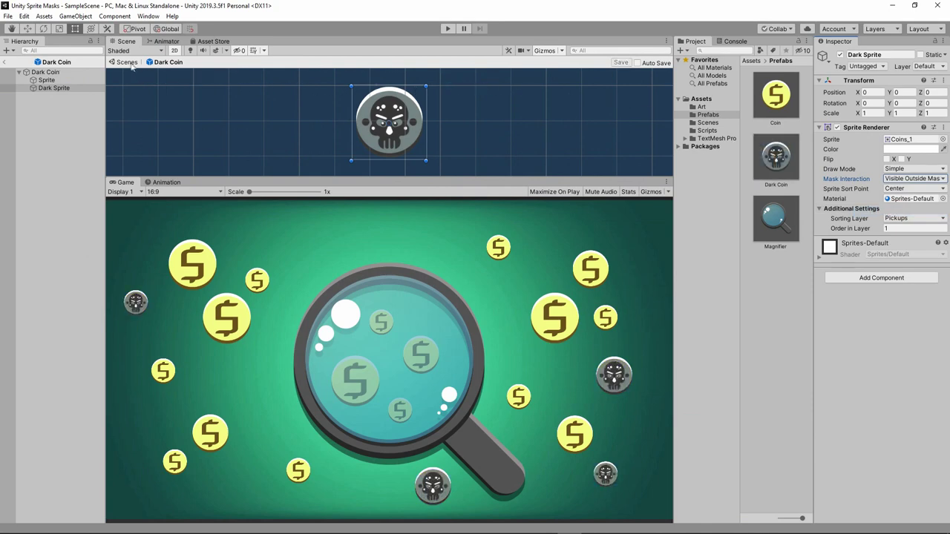
{"action": "left_click", "coordinate": [447, 28]}
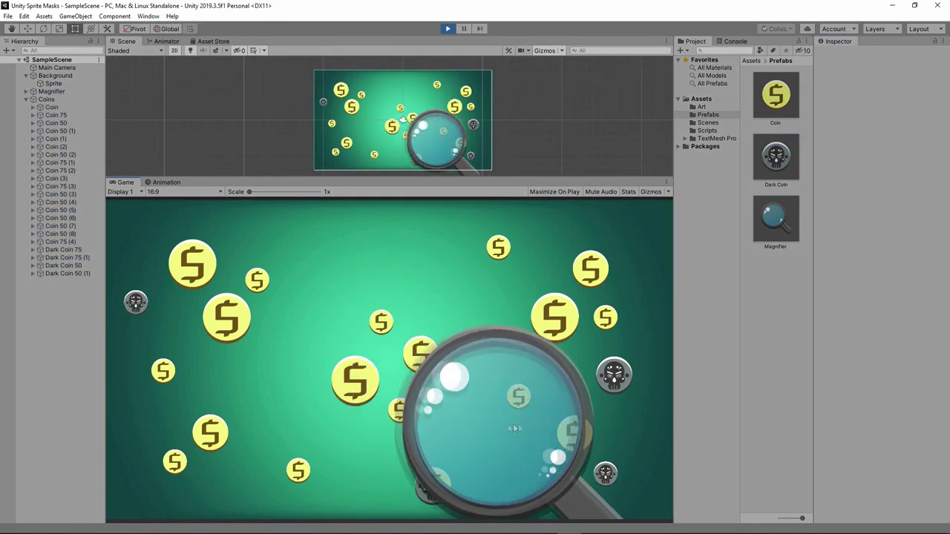